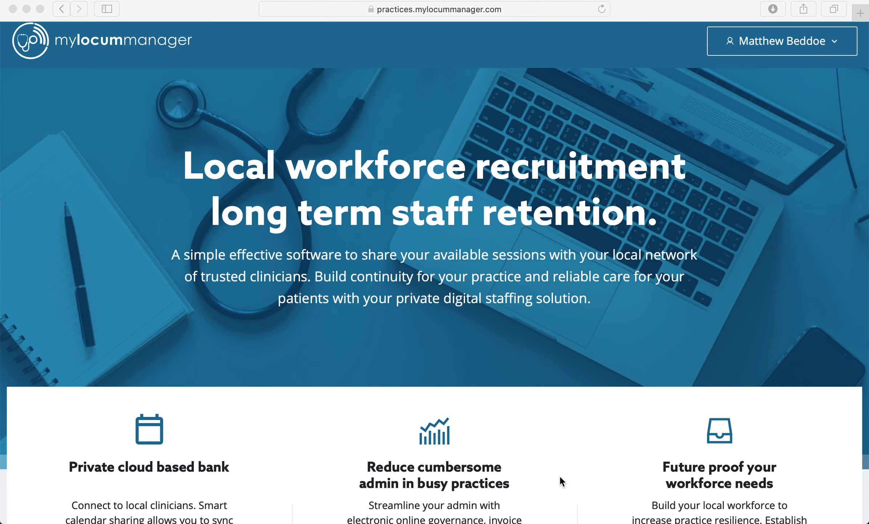
# Open My Account and review the Wandsworth Respiratory Visiting Service practice details
pyautogui.click(792, 45)
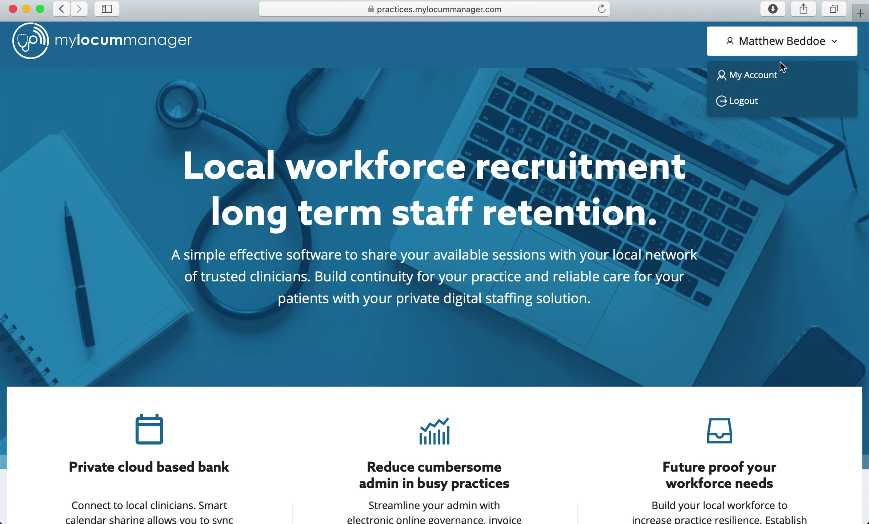
pyautogui.click(777, 75)
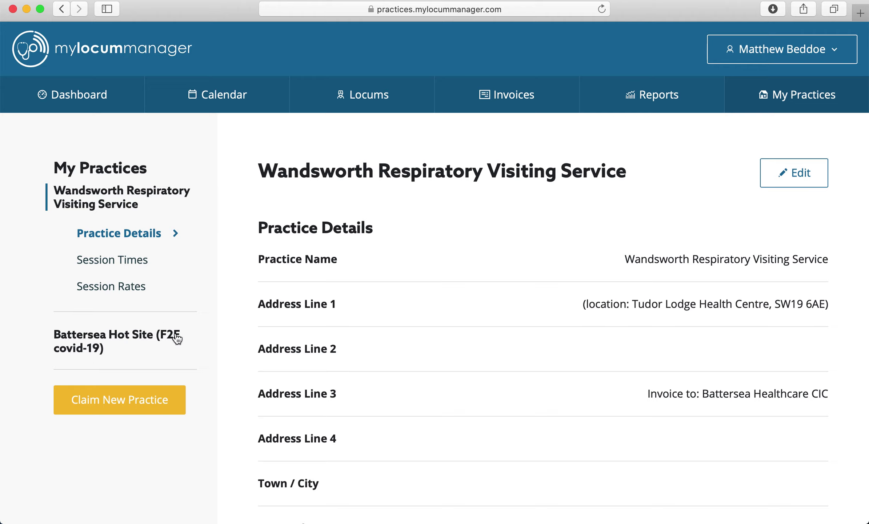
pyautogui.scroll(-10, 434, 398)
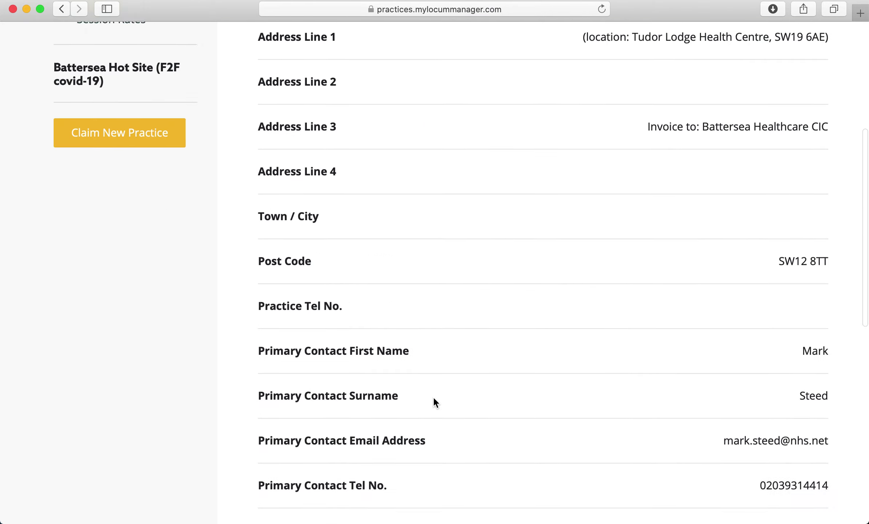
pyautogui.scroll(10, 433, 398)
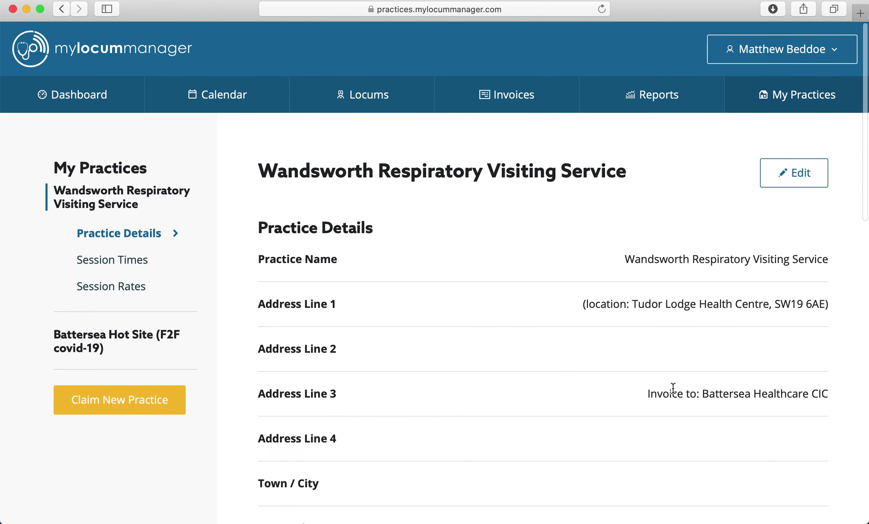
pyautogui.scroll(-10, 673, 388)
pyautogui.scroll(6, 673, 388)
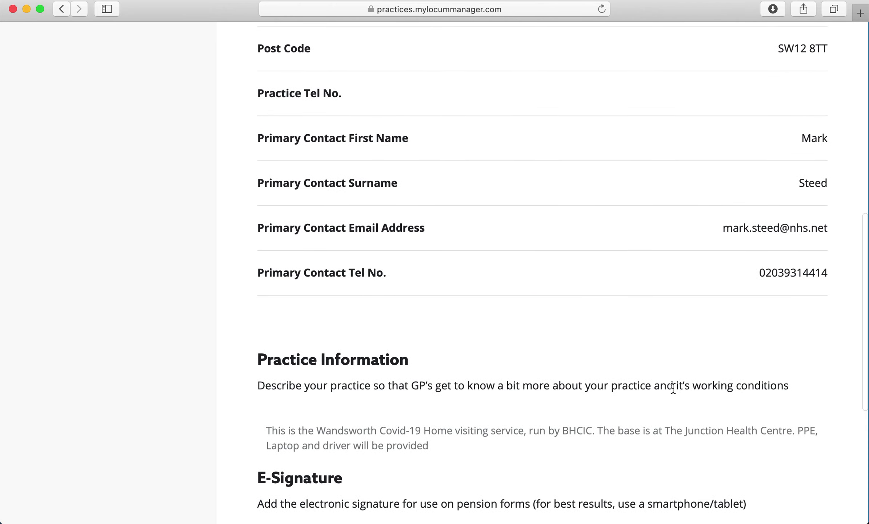
pyautogui.scroll(-3, 673, 388)
pyautogui.scroll(-4, 673, 386)
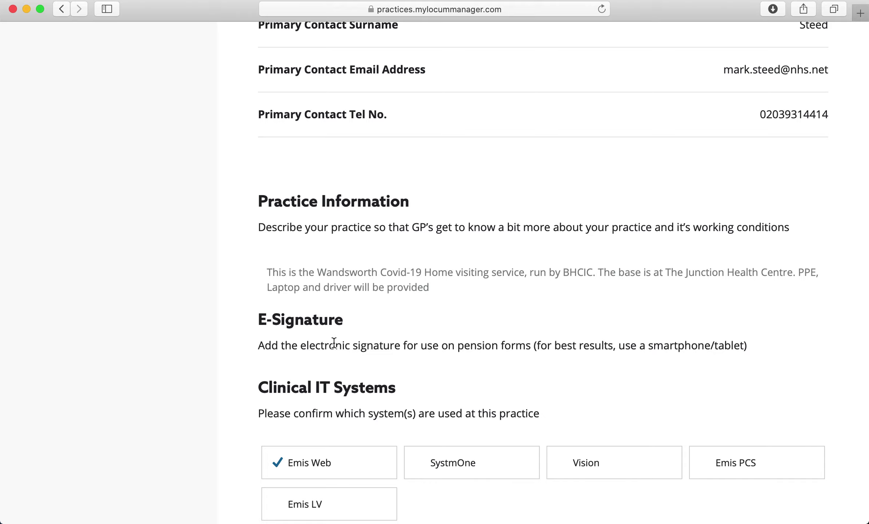
pyautogui.scroll(15, 351, 324)
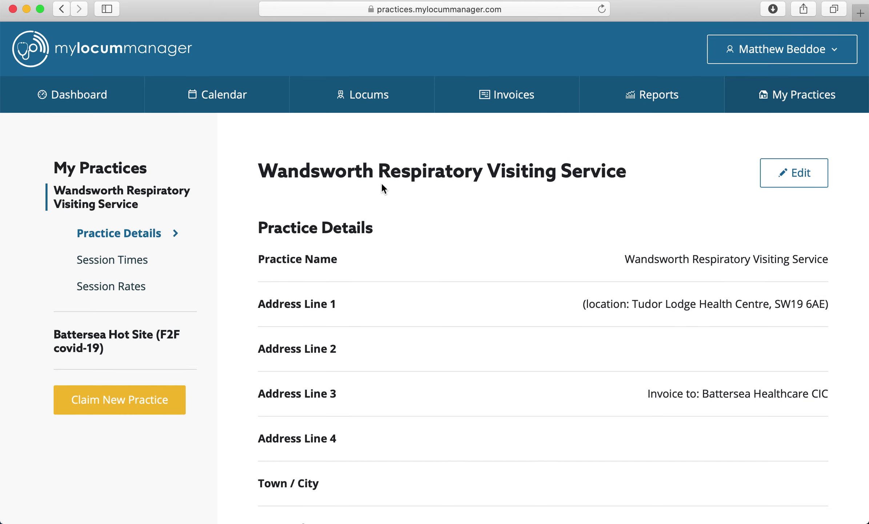
# In the Locums section, view the second connected locum's profile and documents
pyautogui.click(370, 109)
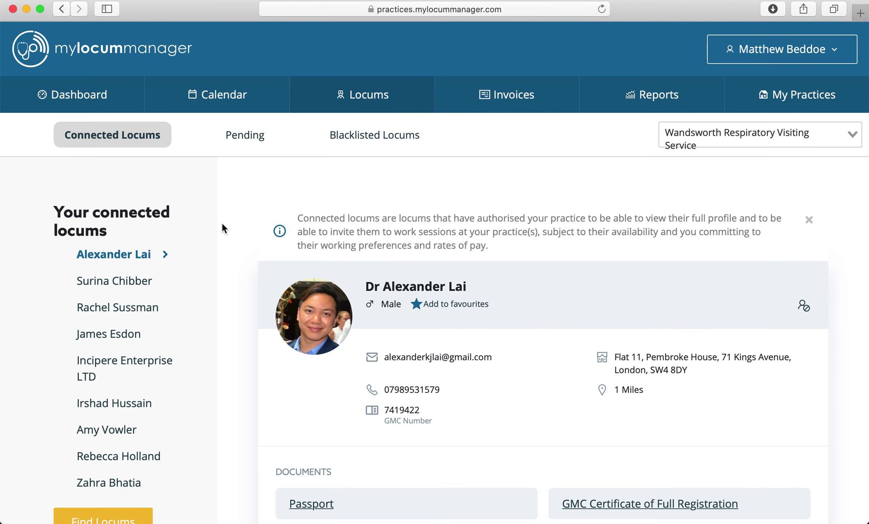
pyautogui.click(116, 283)
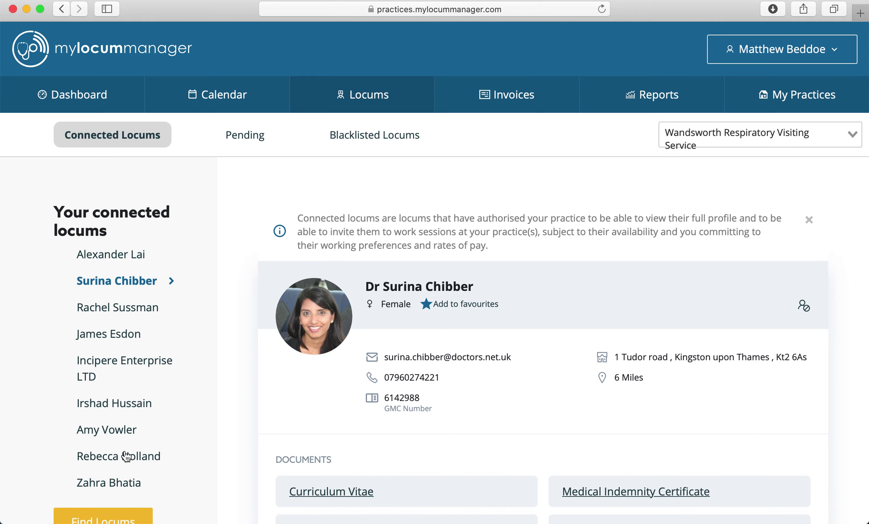
pyautogui.scroll(-2, 127, 455)
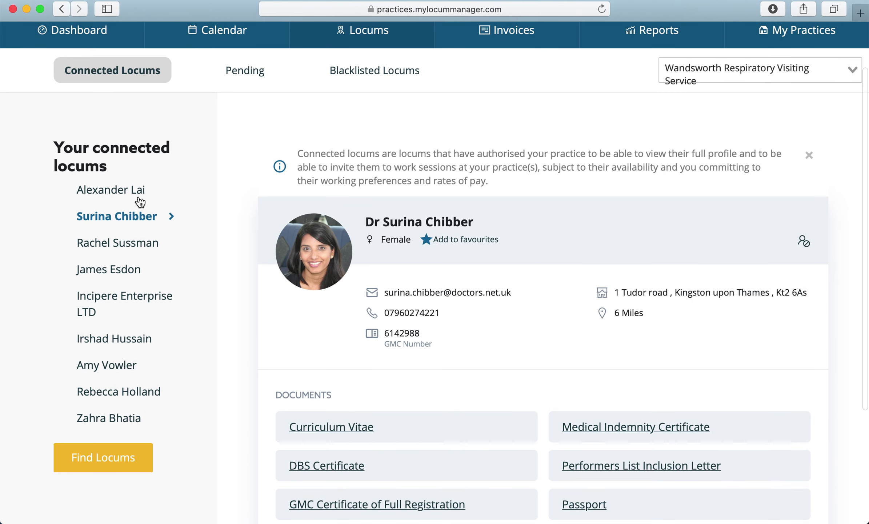
pyautogui.click(113, 457)
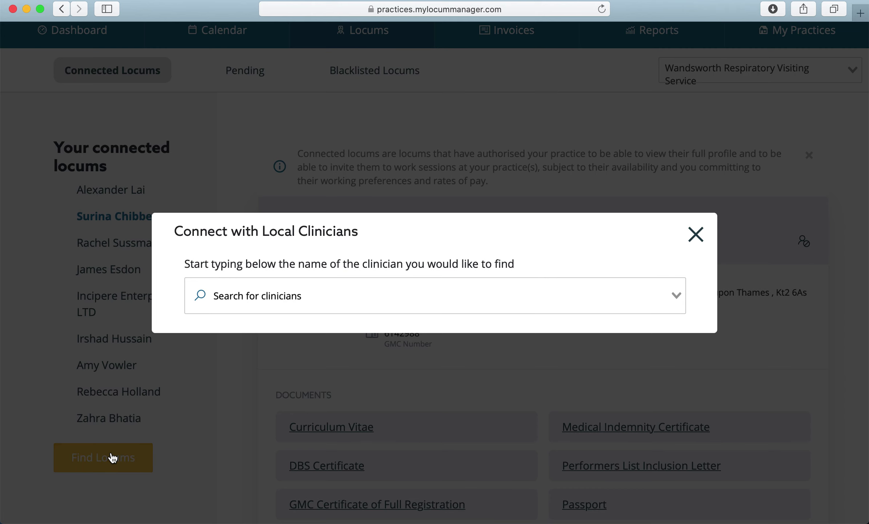
pyautogui.click(293, 294)
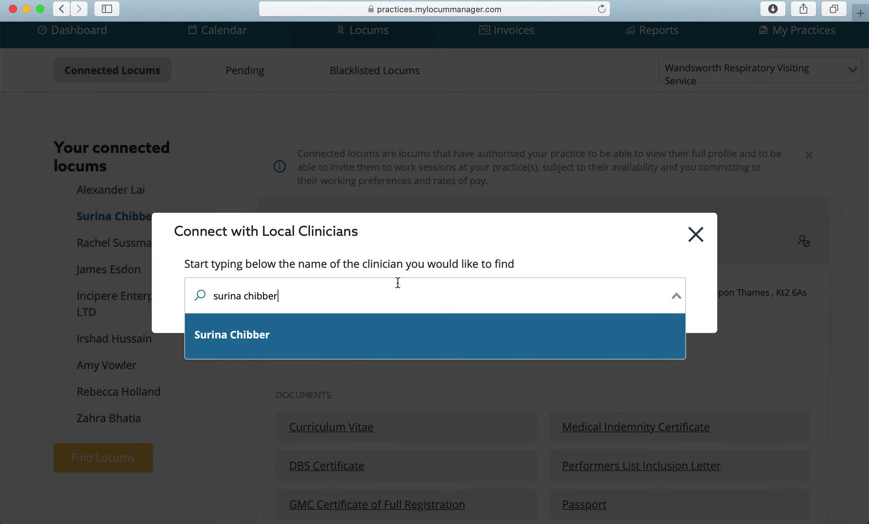
pyautogui.click(290, 344)
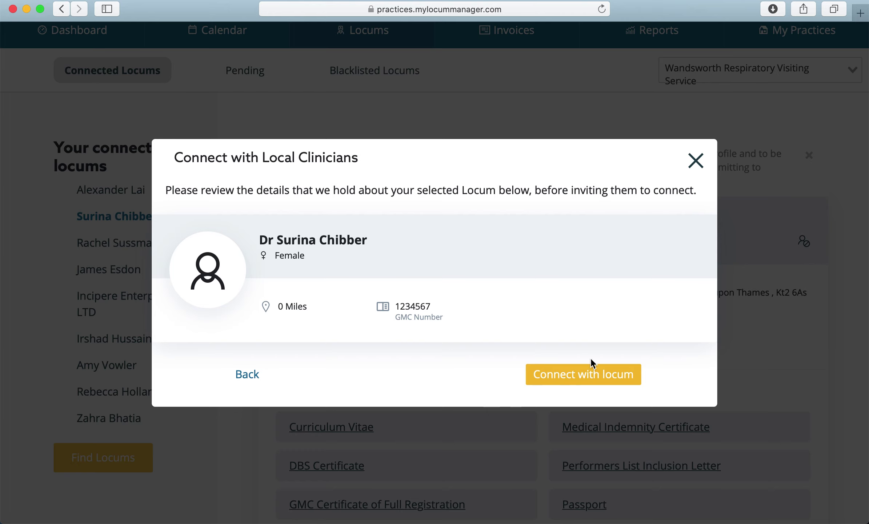
pyautogui.click(695, 160)
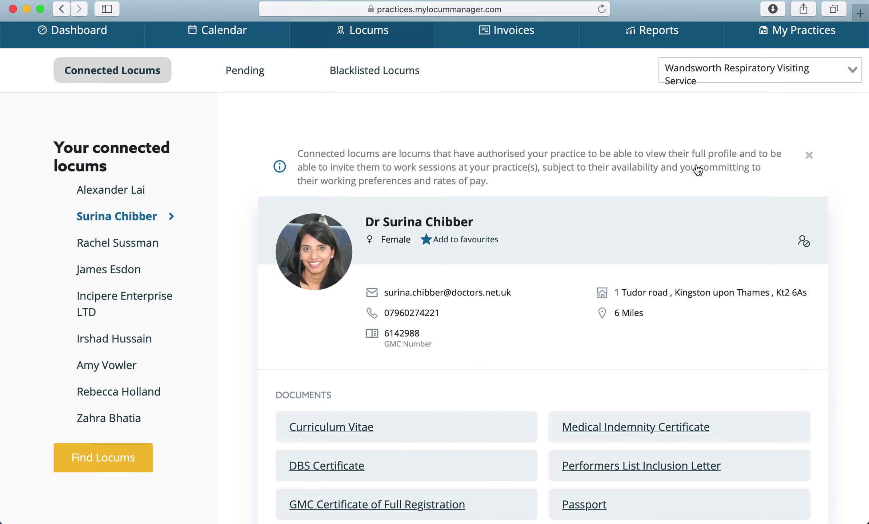
pyautogui.scroll(3, 569, 109)
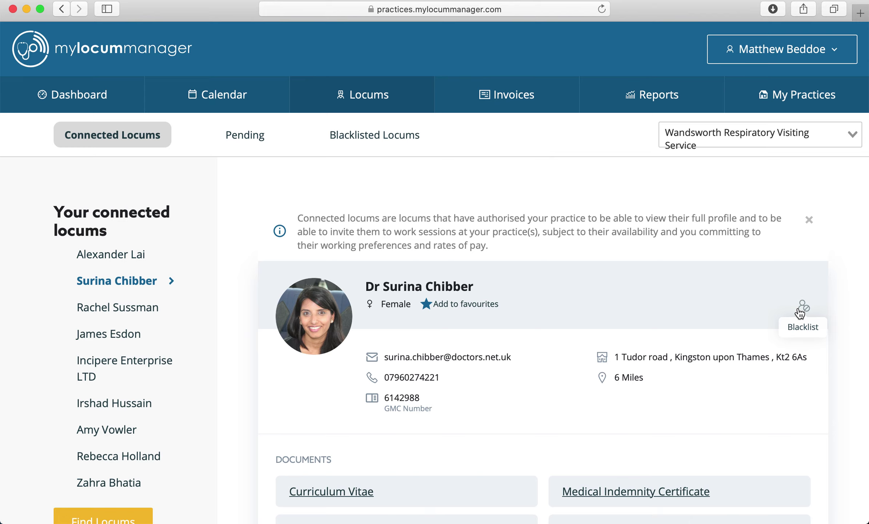
pyautogui.scroll(-5, 672, 397)
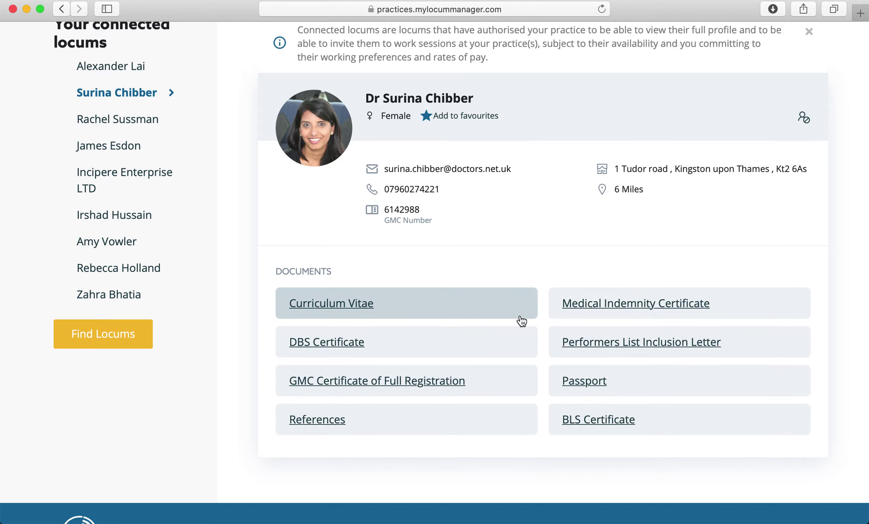
pyautogui.scroll(5, 503, 236)
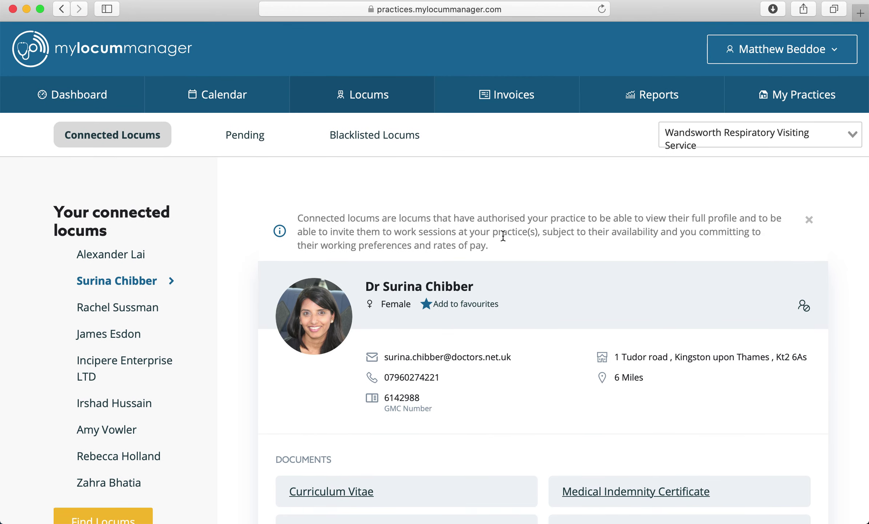
pyautogui.scroll(-2, 197, 386)
pyautogui.scroll(2, 199, 389)
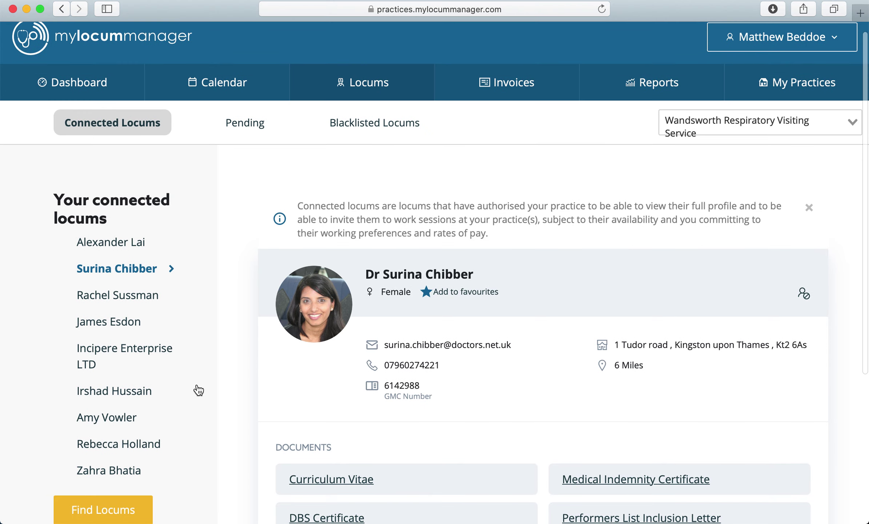
# Review the pending locum invitations, then switch to the June 2020 sessions calendar
pyautogui.click(253, 124)
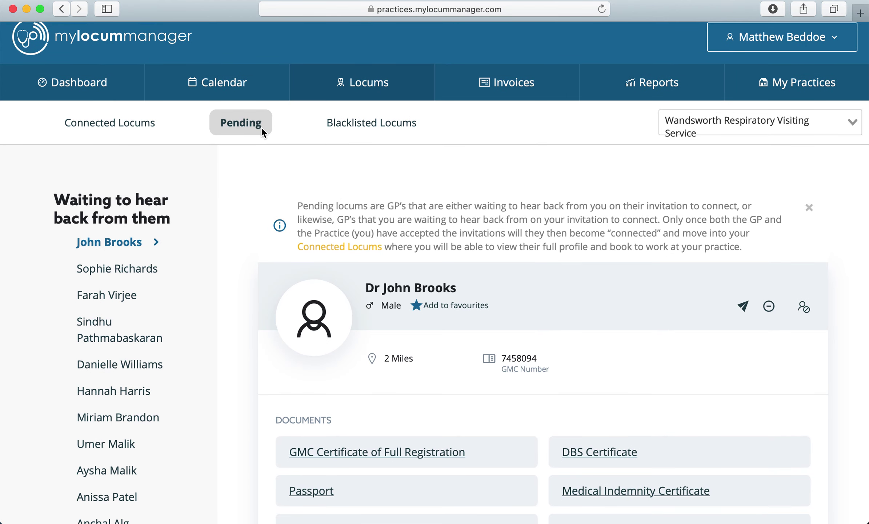
pyautogui.scroll(-2, 461, 276)
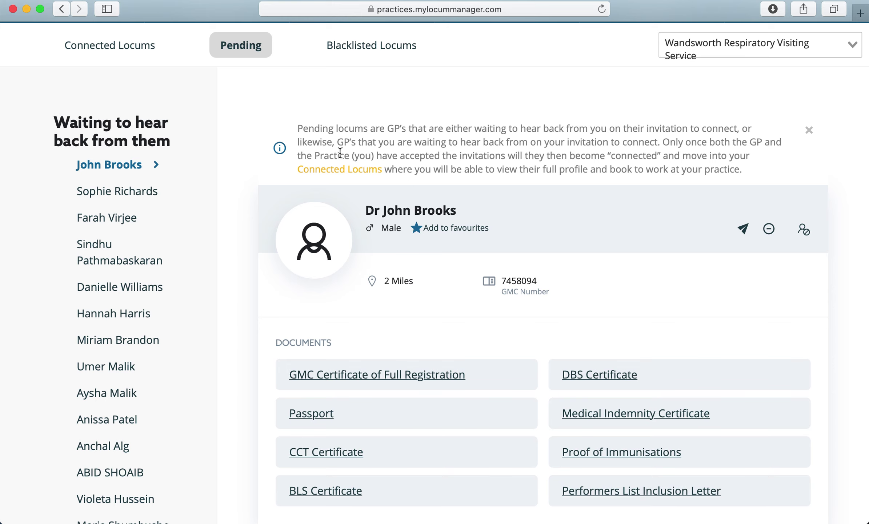
pyautogui.scroll(3, 339, 155)
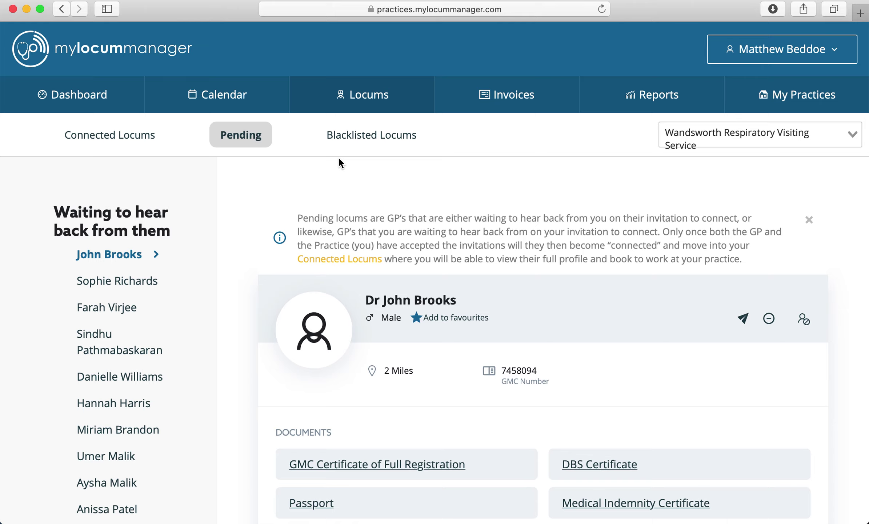
pyautogui.click(237, 102)
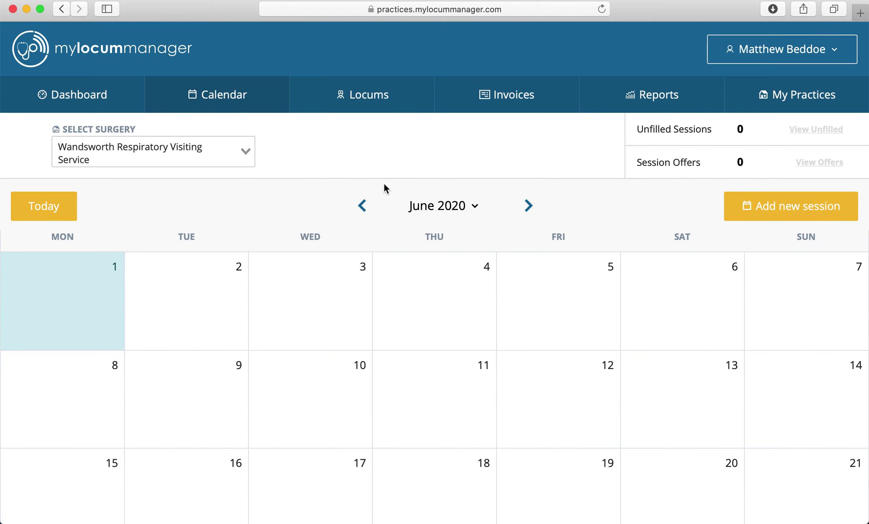
pyautogui.click(360, 206)
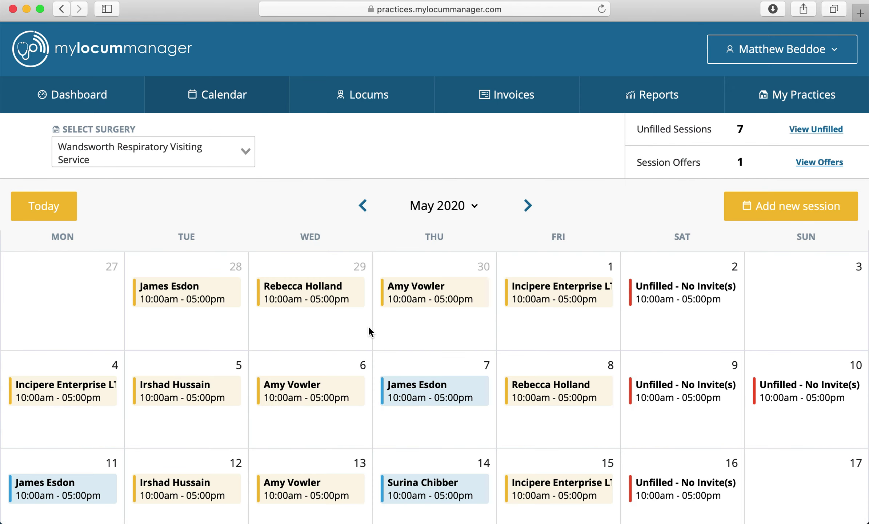
pyautogui.scroll(-2, 368, 325)
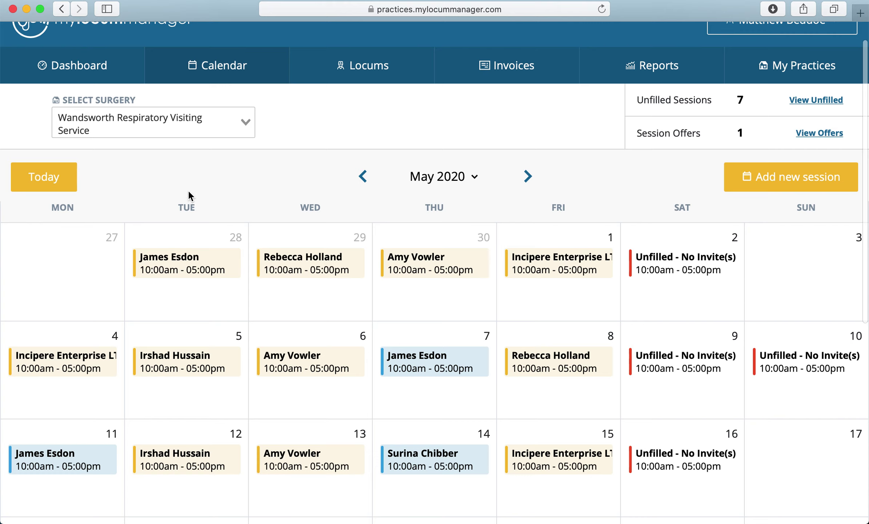
pyautogui.click(246, 123)
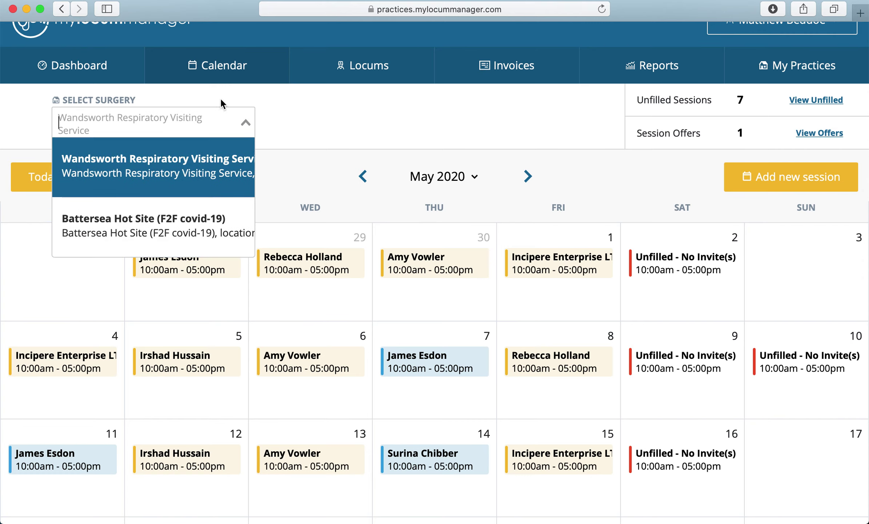
pyautogui.click(263, 114)
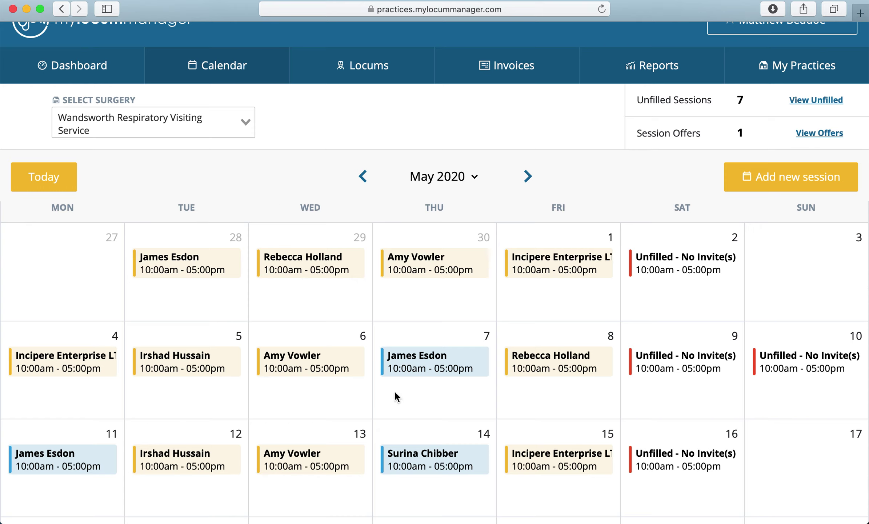
pyautogui.scroll(-5, 394, 391)
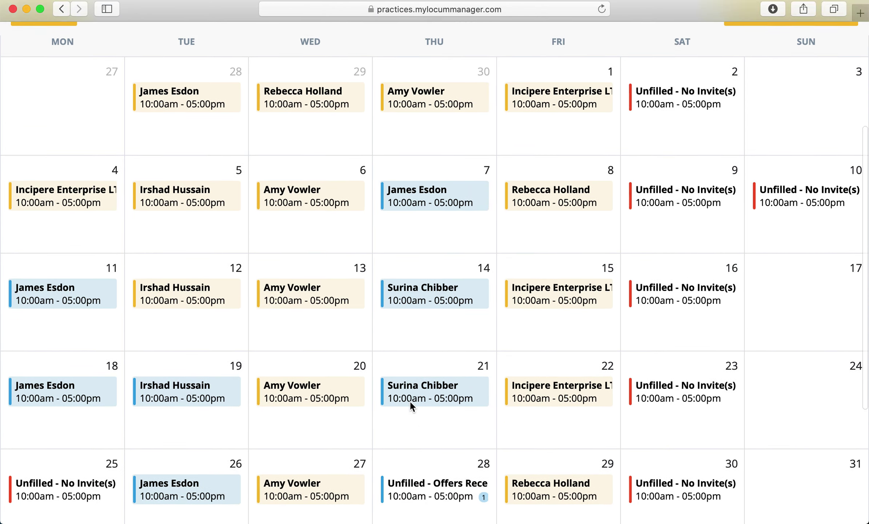
pyautogui.scroll(-2, 412, 406)
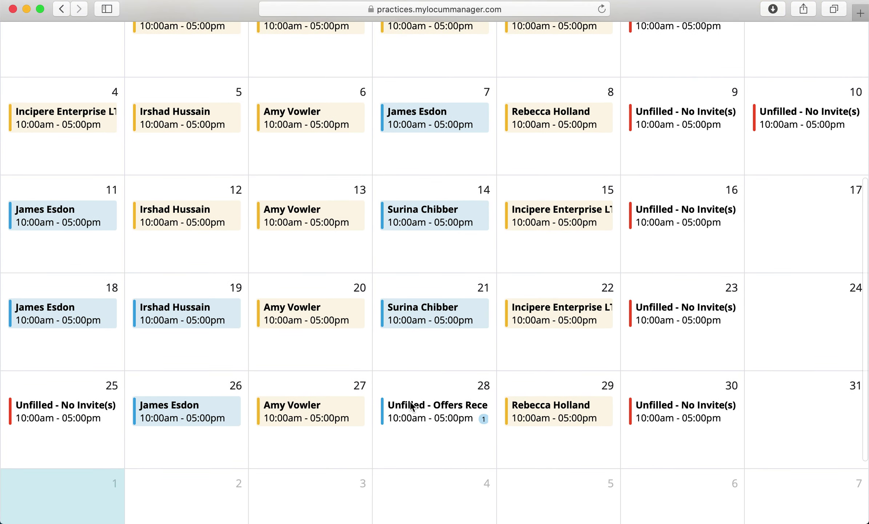
# Start a new Sunday 24 May session with notes 'parking available, PPE,'
pyautogui.click(786, 359)
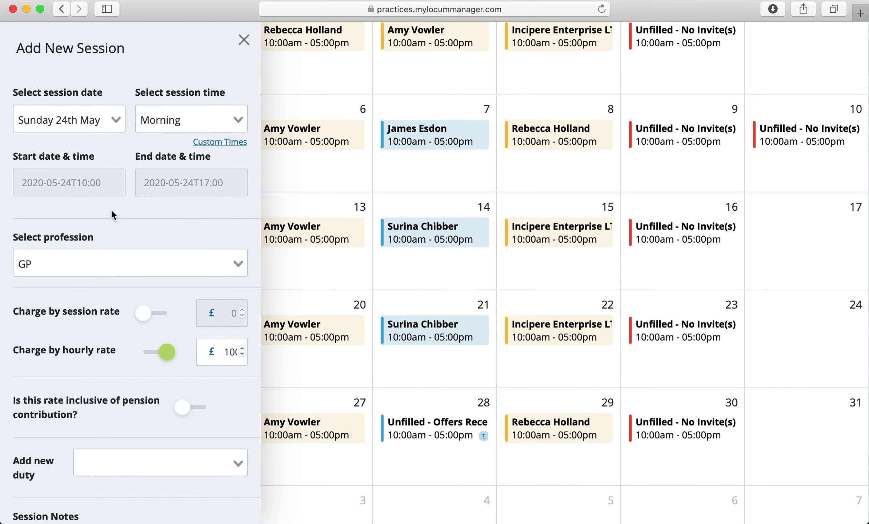
pyautogui.scroll(-4, 115, 311)
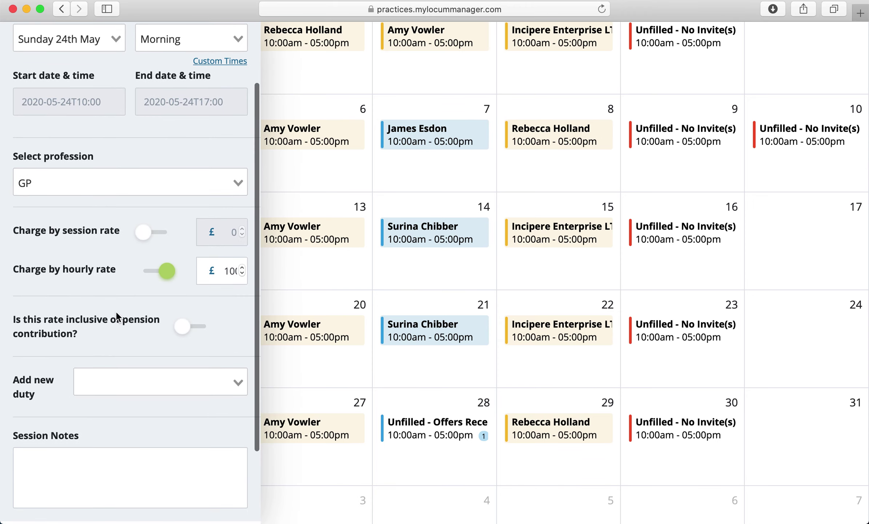
pyautogui.click(67, 416)
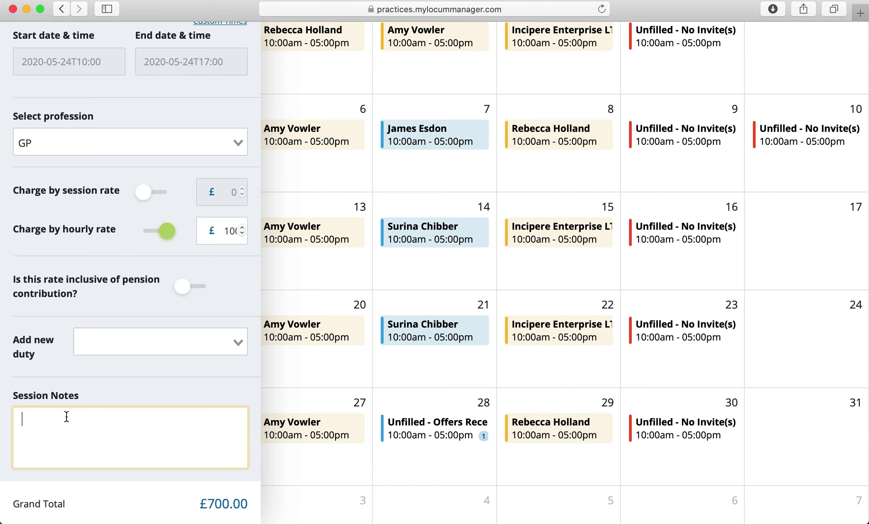
pyautogui.write('parking available')
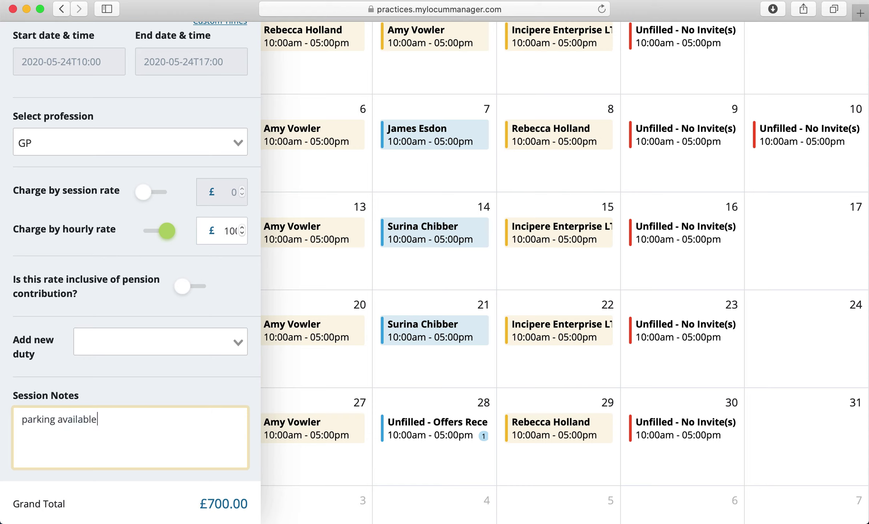
pyautogui.write(', PPE,')
pyautogui.scroll(-3, 181, 399)
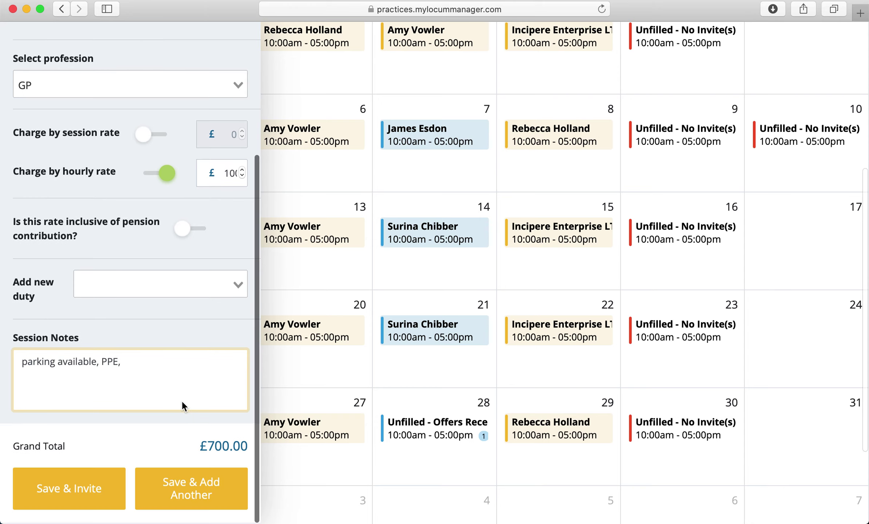
# Save the 24 May session and search for a specific locum by name to invite
pyautogui.click(92, 489)
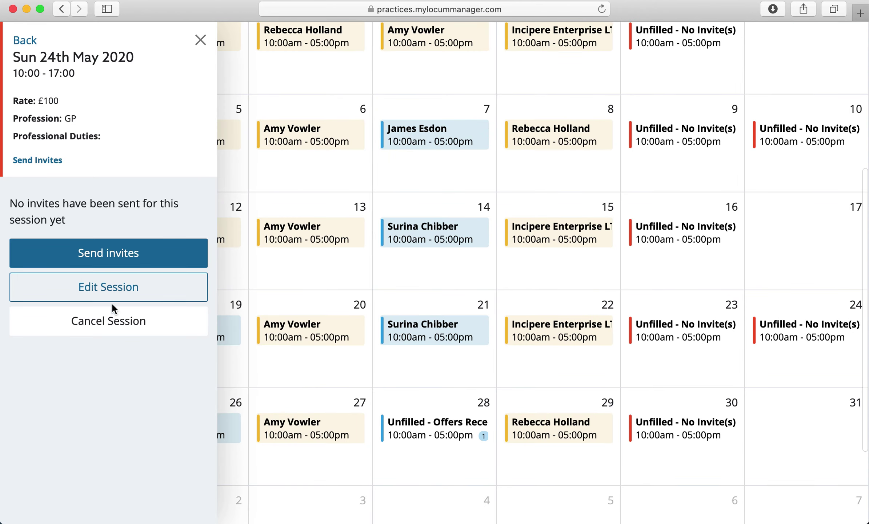
pyautogui.click(120, 254)
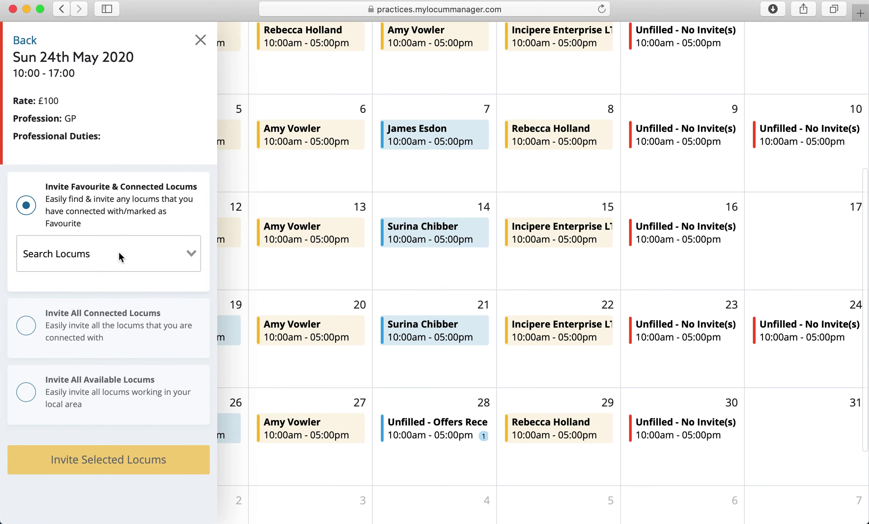
pyautogui.click(117, 254)
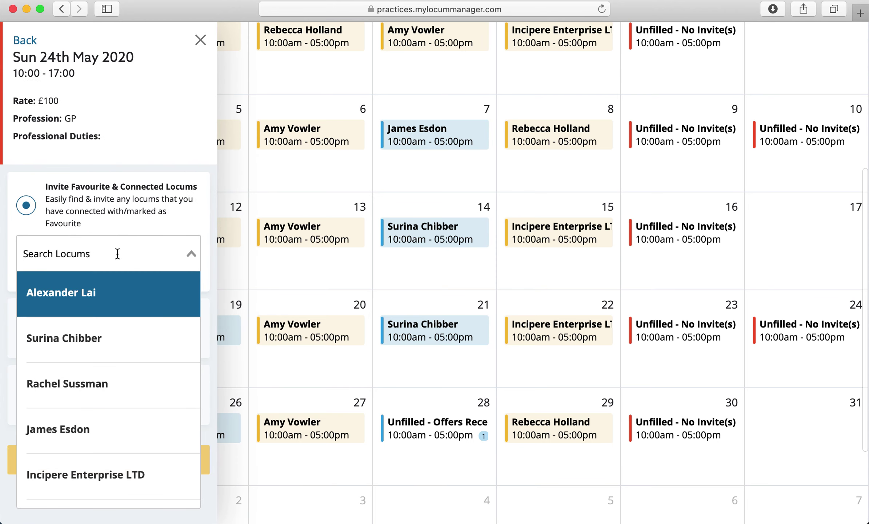
pyautogui.write('surina')
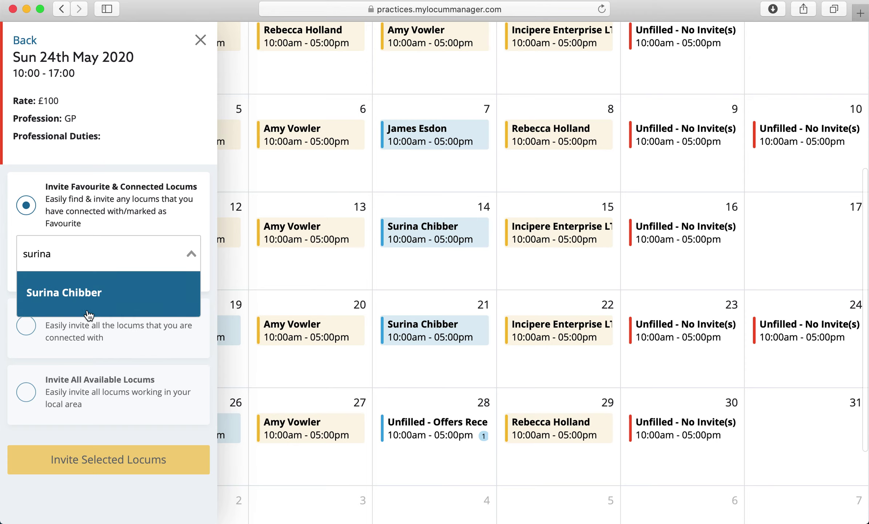
pyautogui.click(85, 252)
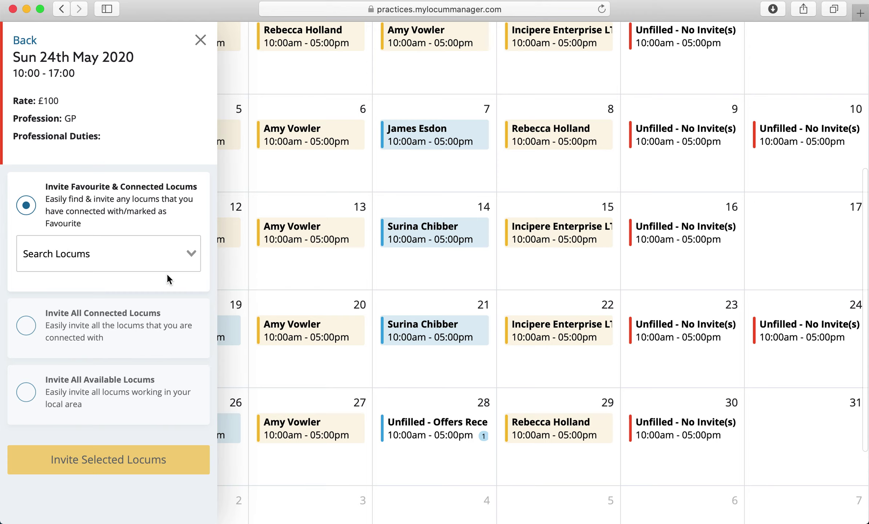
# Switch invitations from all connected locums to all available local locums, then close the panel
pyautogui.click(26, 327)
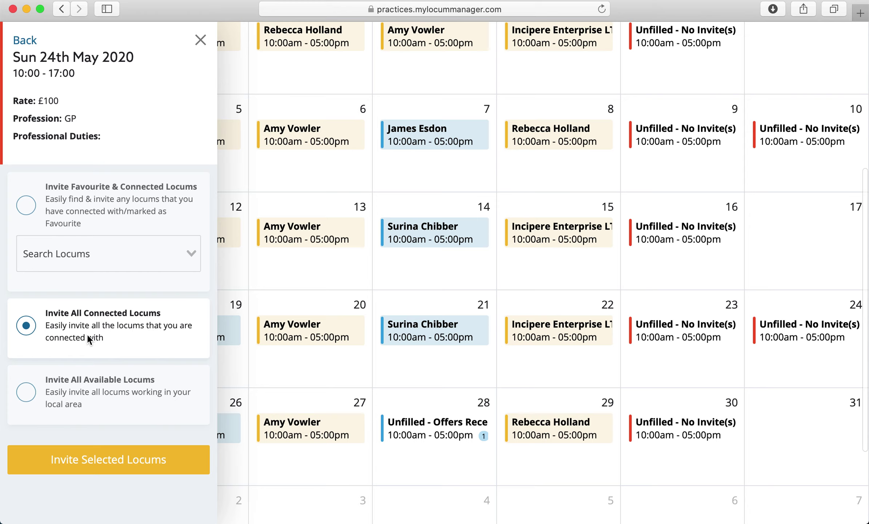
pyautogui.click(31, 394)
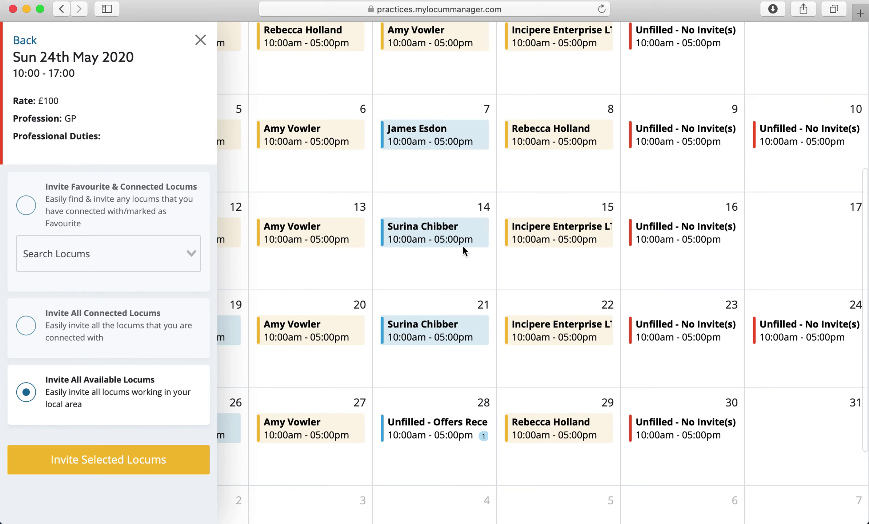
pyautogui.click(201, 40)
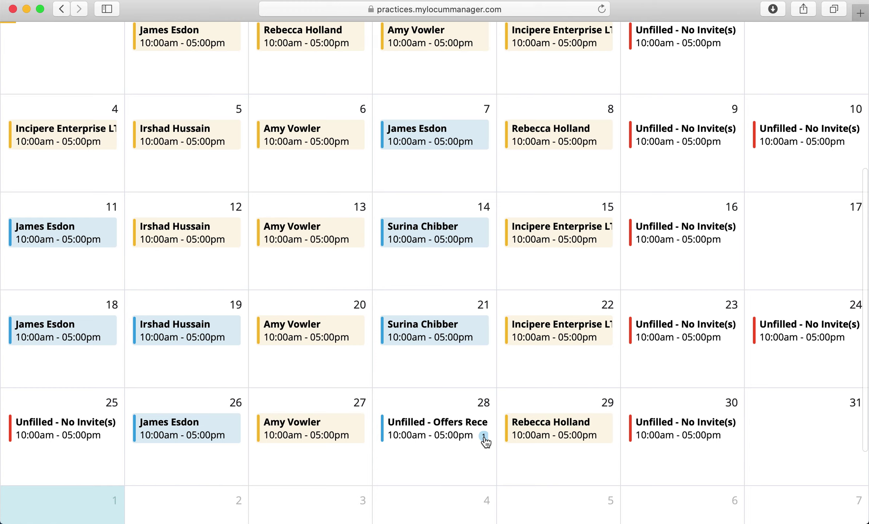
pyautogui.click(483, 436)
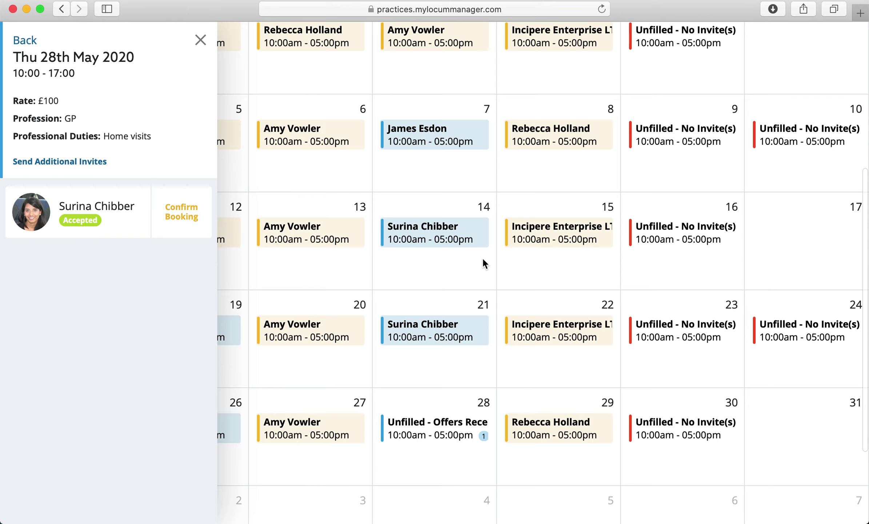
pyautogui.click(64, 161)
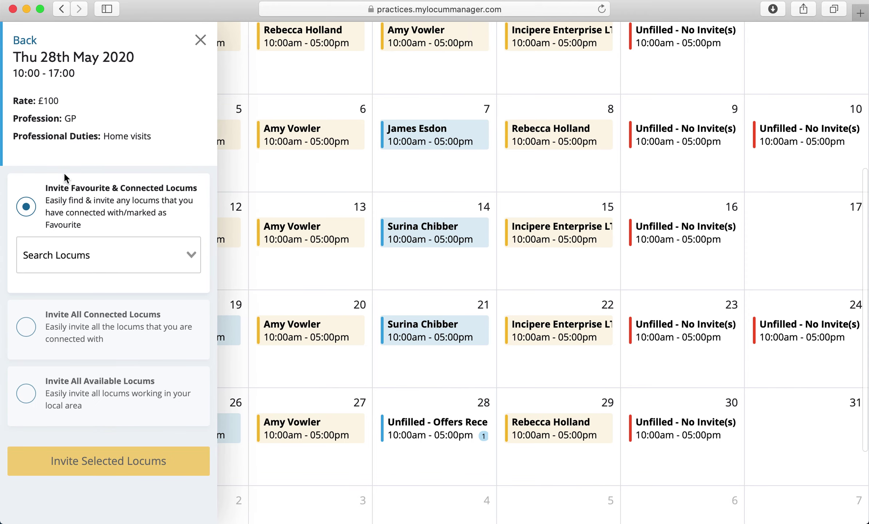
pyautogui.click(200, 41)
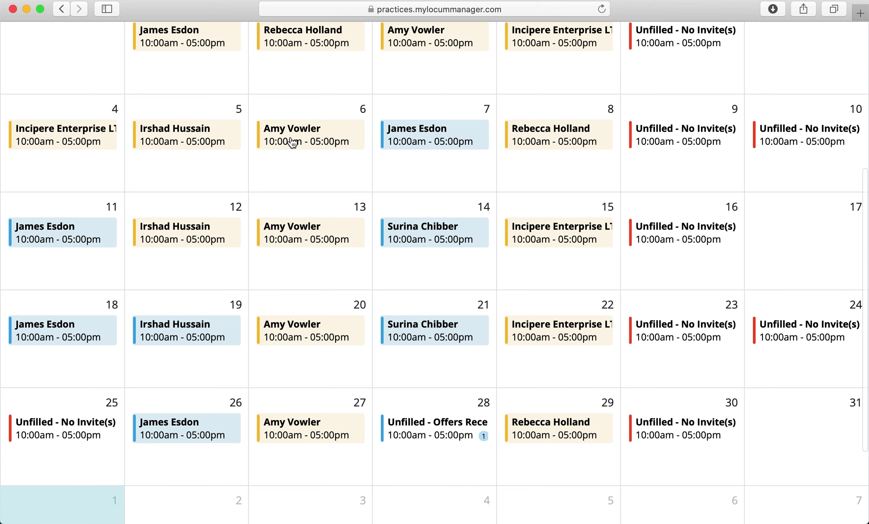
pyautogui.scroll(5, 292, 142)
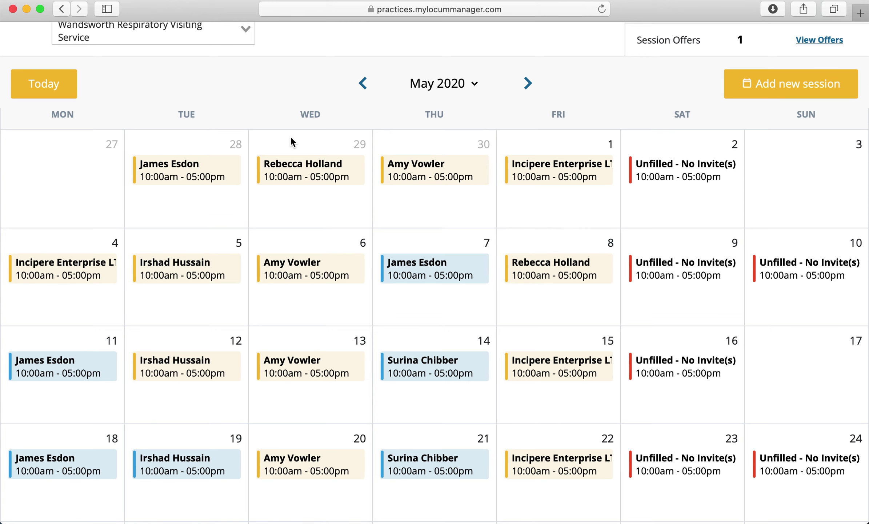
pyautogui.scroll(5, 291, 138)
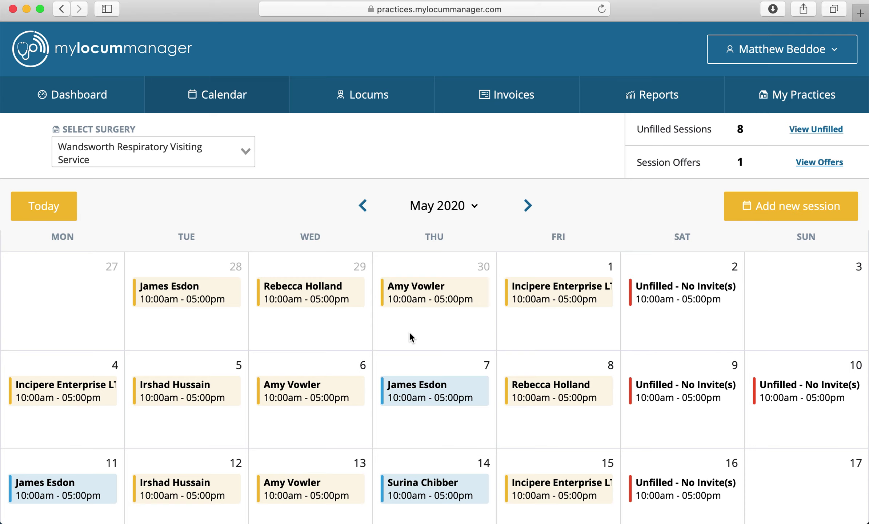
# View the outstanding £700.00 and £1400.00 invoices and export them
pyautogui.click(516, 102)
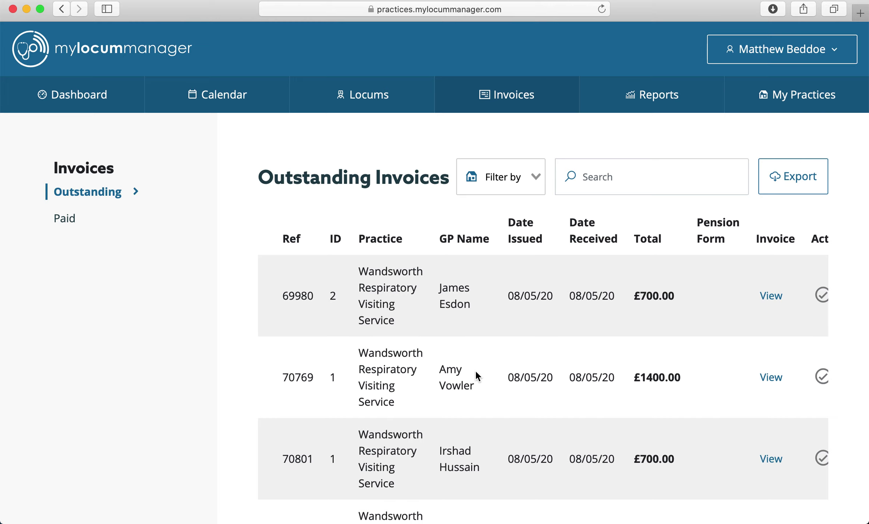
pyautogui.hscroll(3, 475, 375)
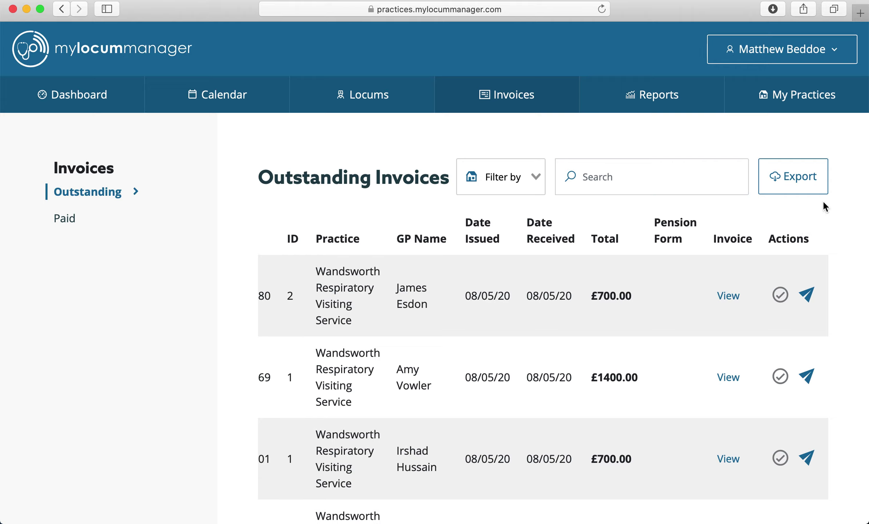
pyautogui.click(790, 176)
# Return to the calendar and step back from June to May 2020
pyautogui.click(228, 96)
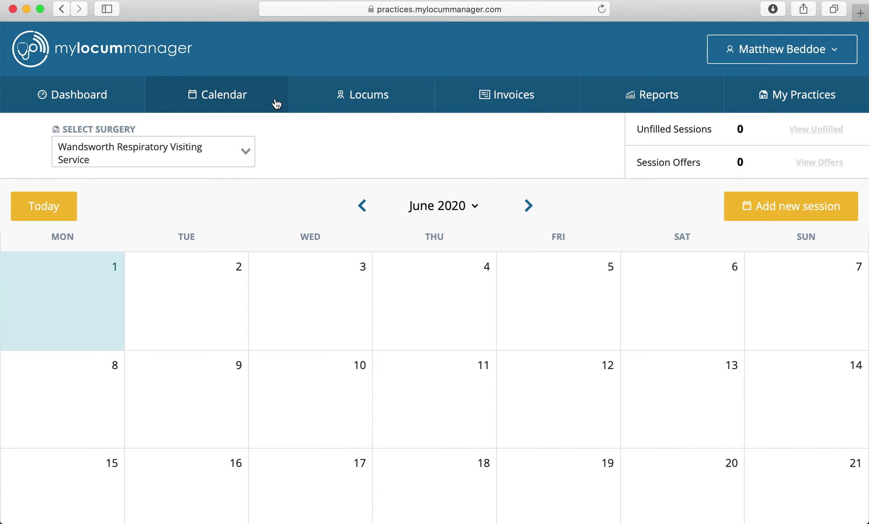
pyautogui.click(362, 206)
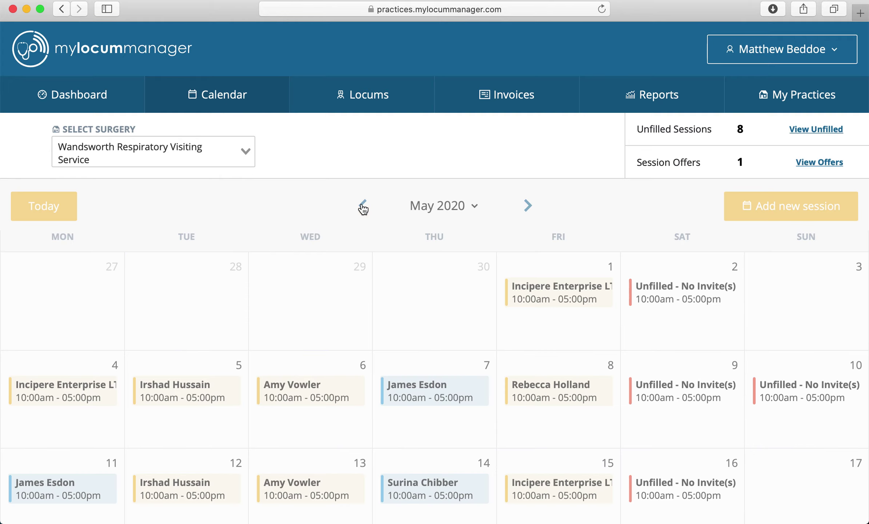